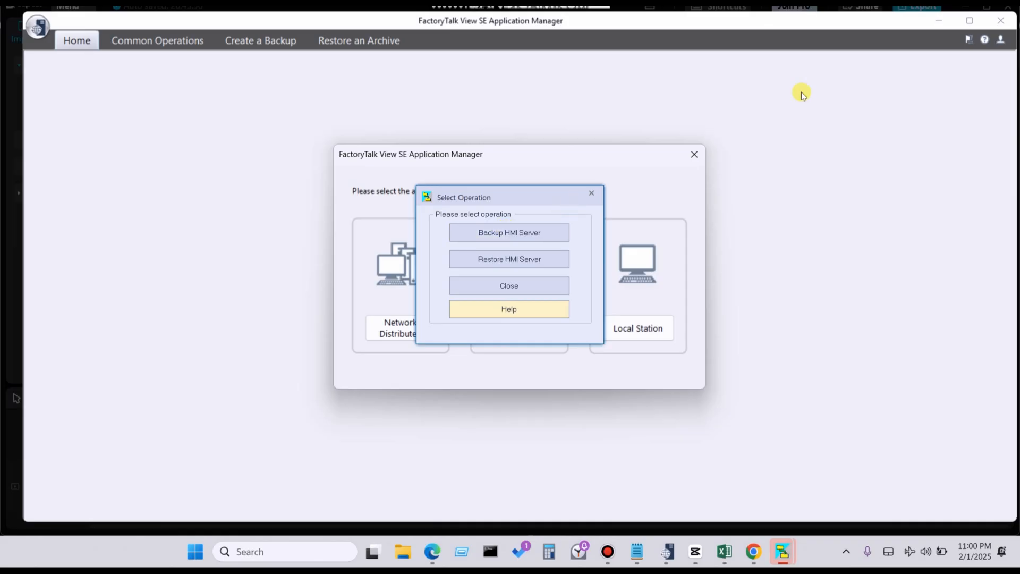
# - Close the Select Operation dialog and search Windows for "hmi"
pyautogui.click(592, 192)
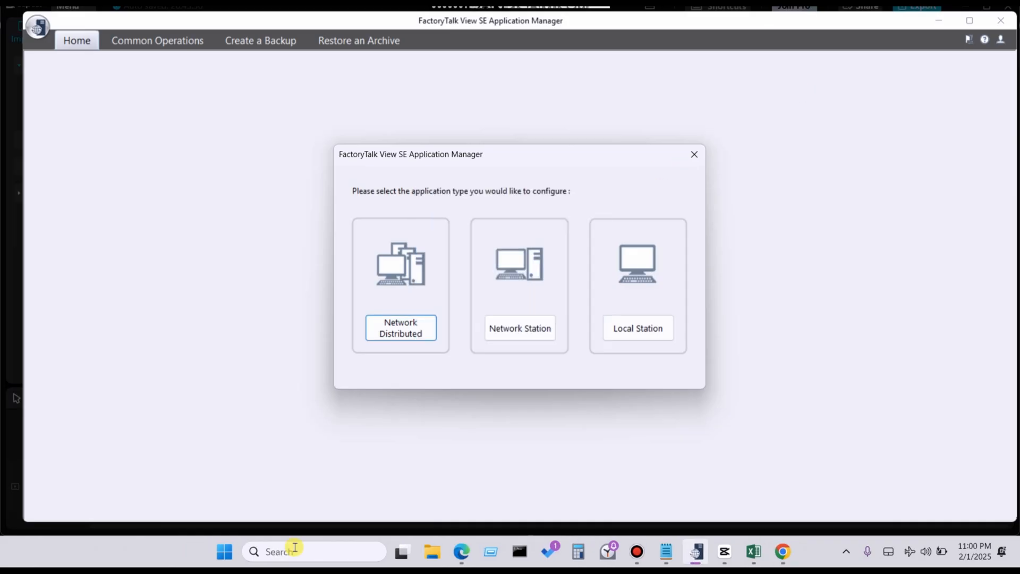
pyautogui.click(295, 550)
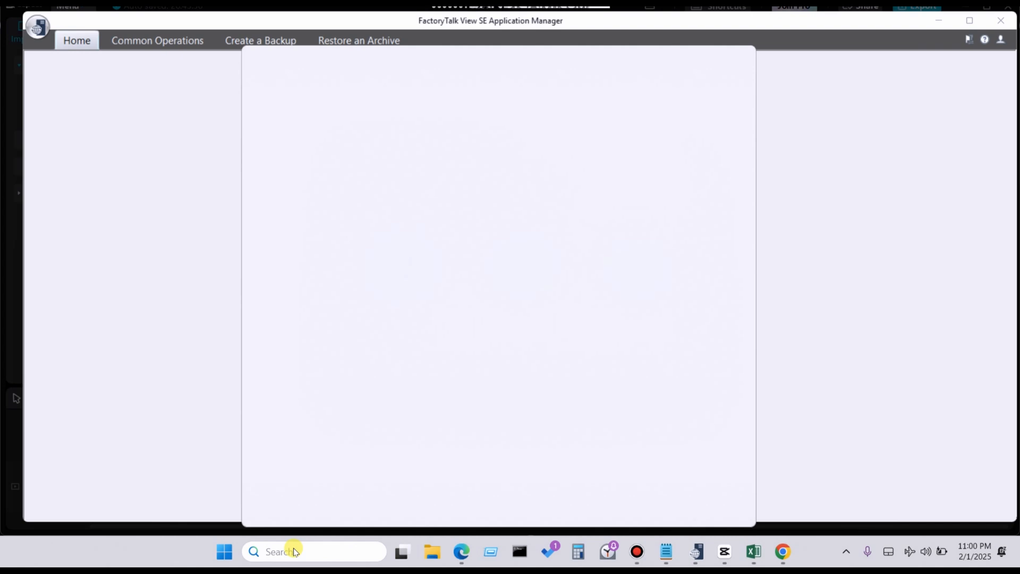
pyautogui.write('hmi')
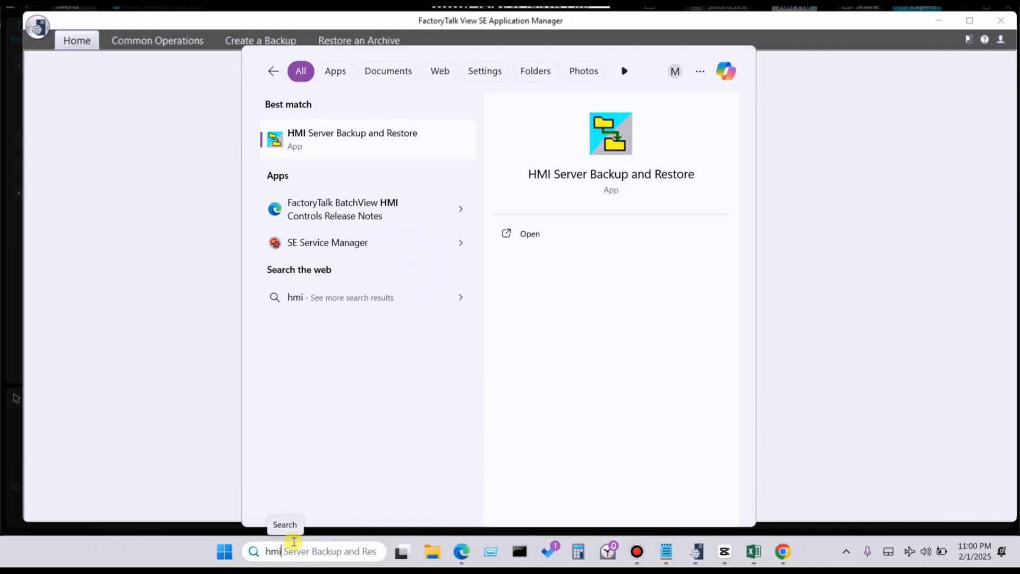
# - Search Windows for "facto", open the file location of FactoryTalk View Studio and enter the Rockwell Software folder
pyautogui.press('BackSpace')
pyautogui.press('BackSpace')
pyautogui.press('BackSpace')
pyautogui.write('ft')
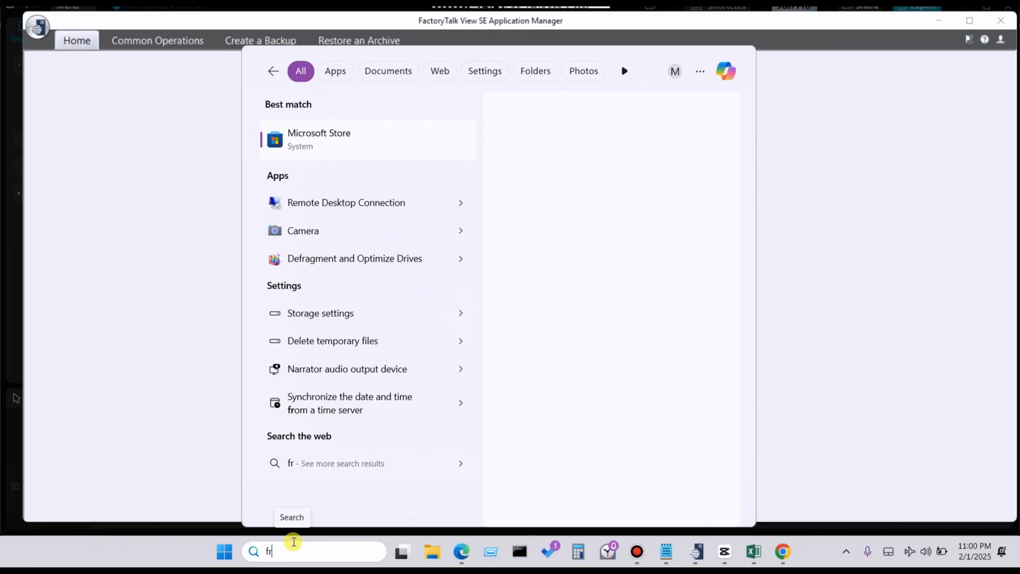
pyautogui.press('BackSpace')
pyautogui.write('acto')
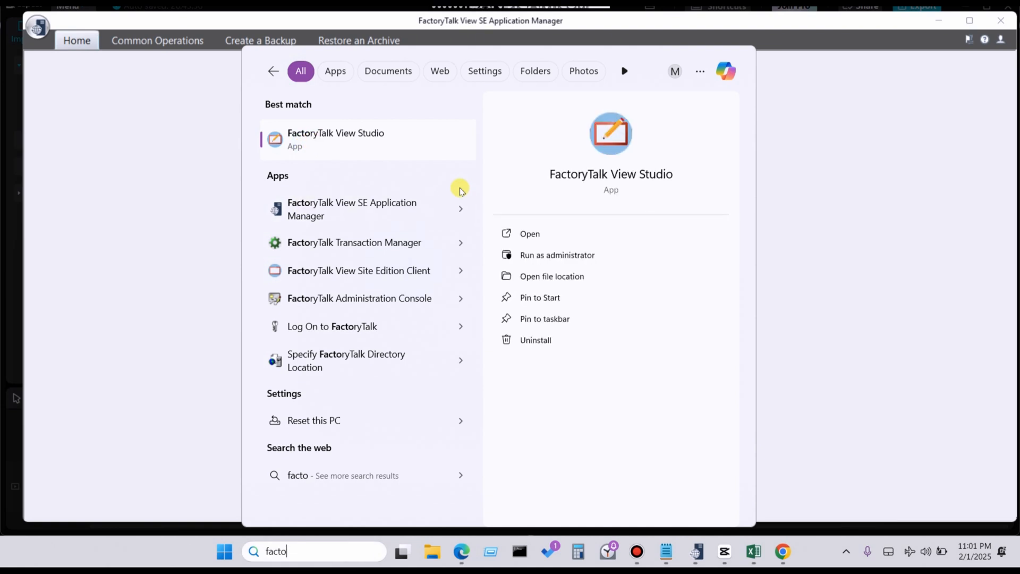
pyautogui.click(522, 280)
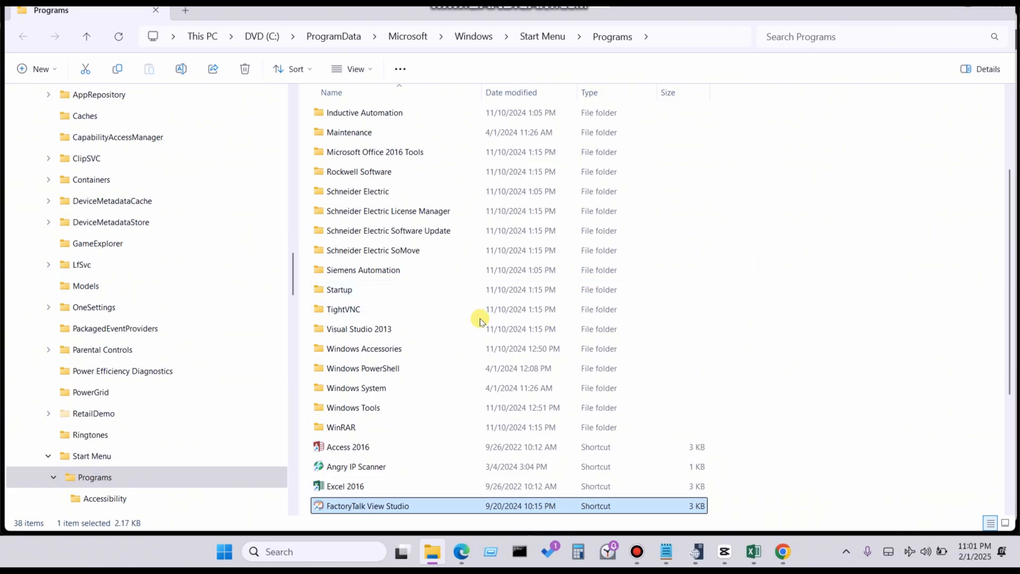
pyautogui.click(355, 175)
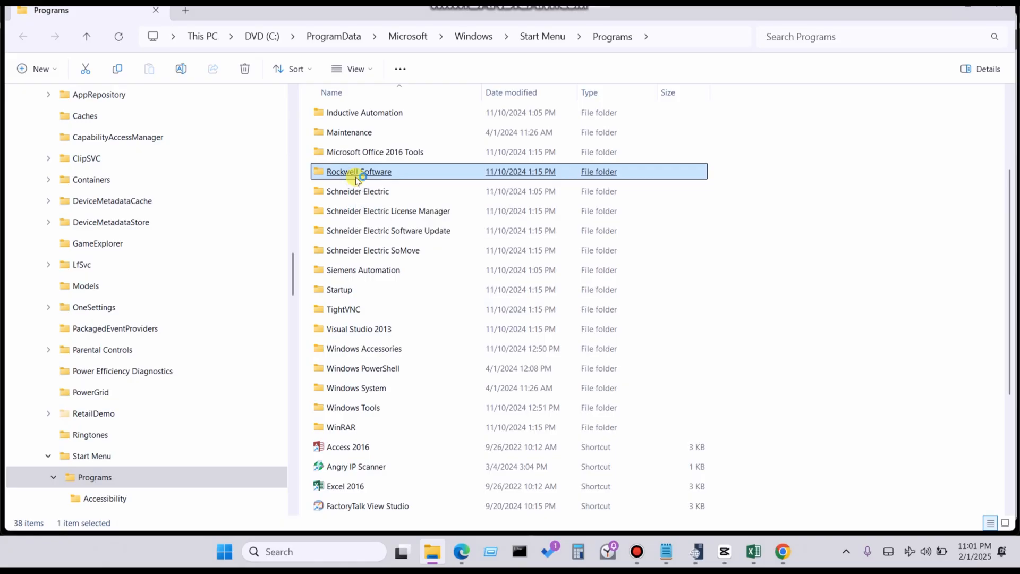
pyautogui.doubleClick(357, 173)
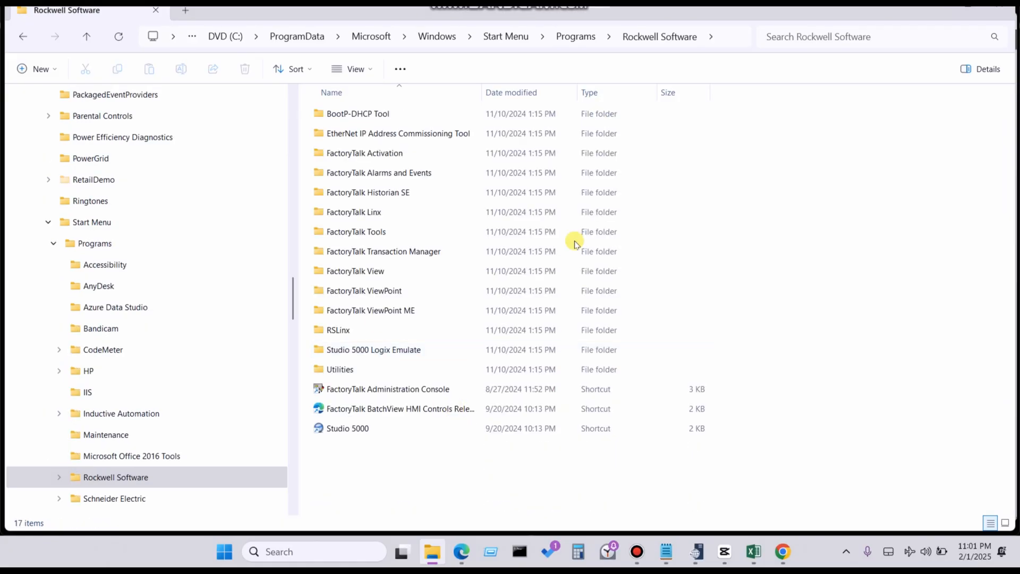
pyautogui.click(394, 235)
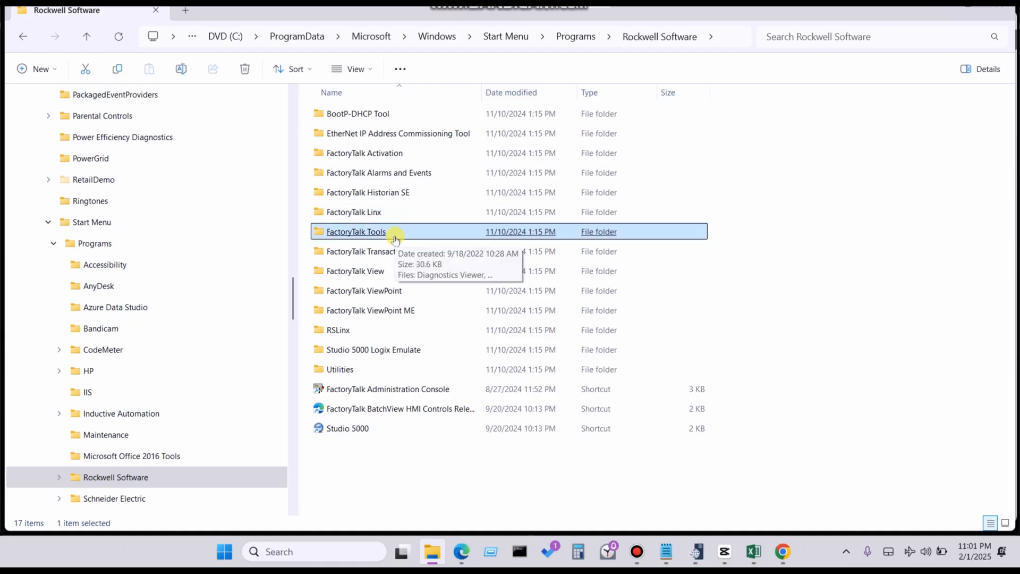
pyautogui.doubleClick(395, 234)
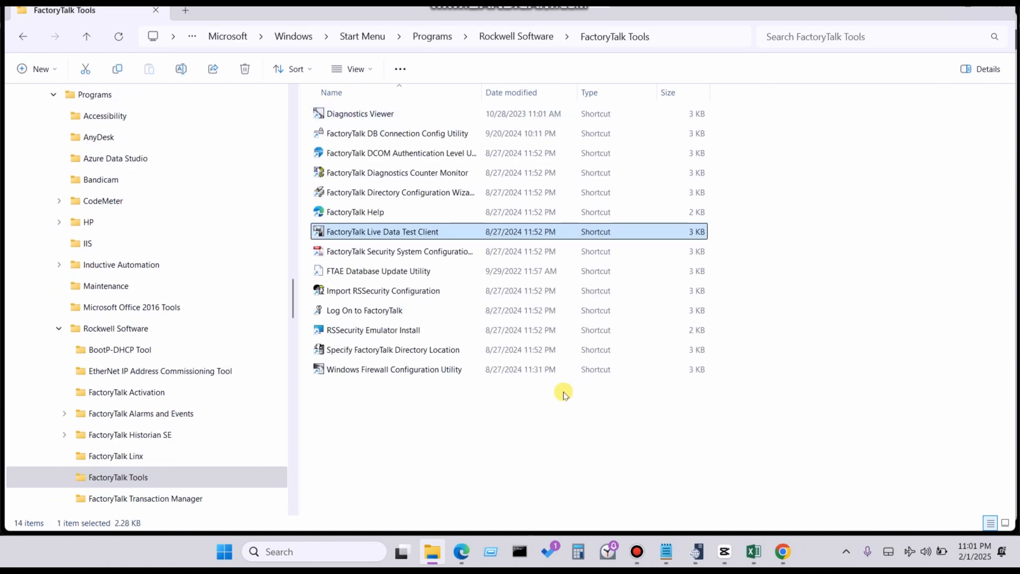
pyautogui.click(340, 134)
pyautogui.click(88, 37)
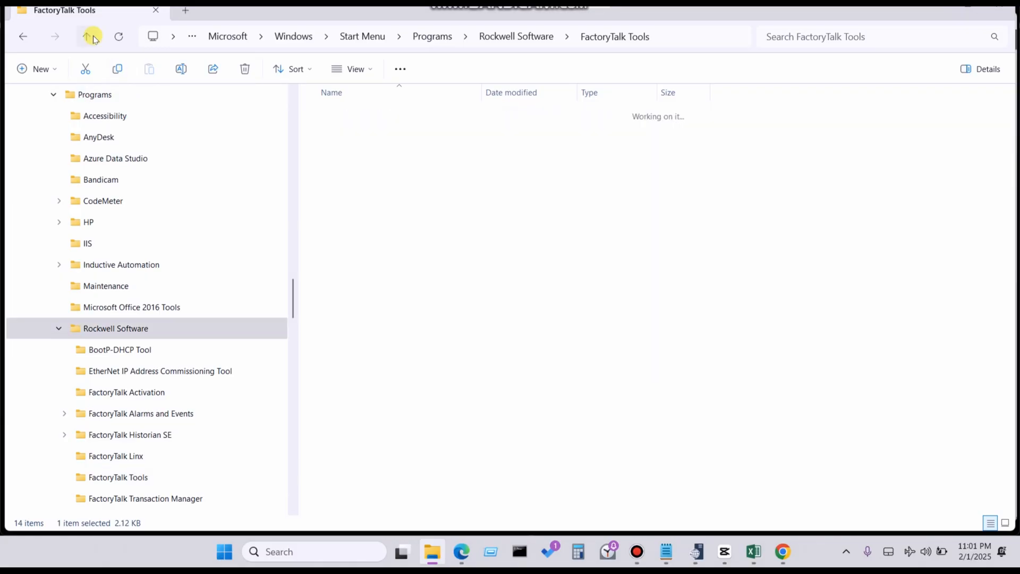
# - Launch HMI Server Backup and Restore from the Tools subfolder of the FactoryTalk View folder
pyautogui.click(401, 272)
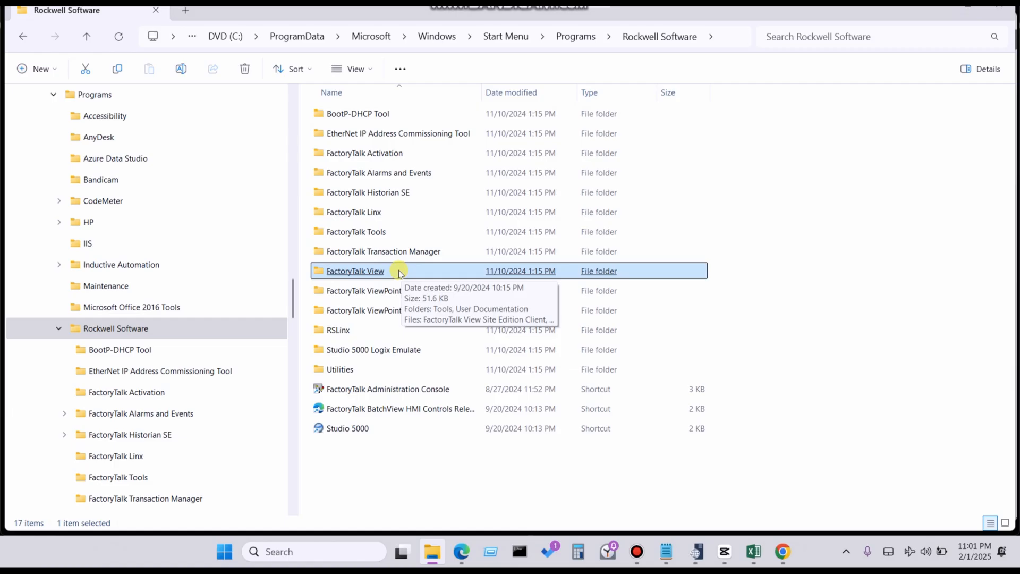
pyautogui.doubleClick(400, 272)
pyautogui.doubleClick(356, 120)
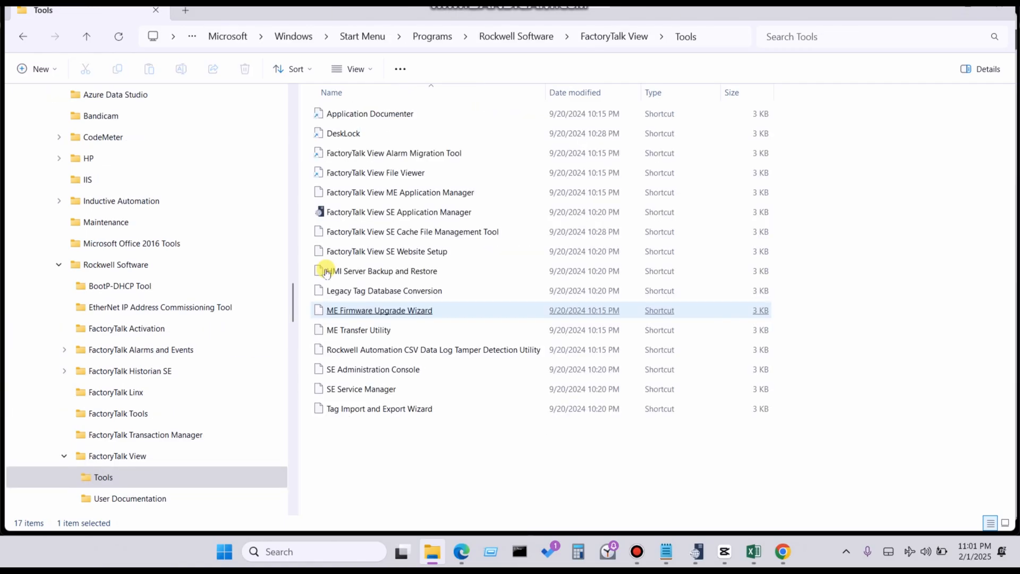
pyautogui.click(327, 271)
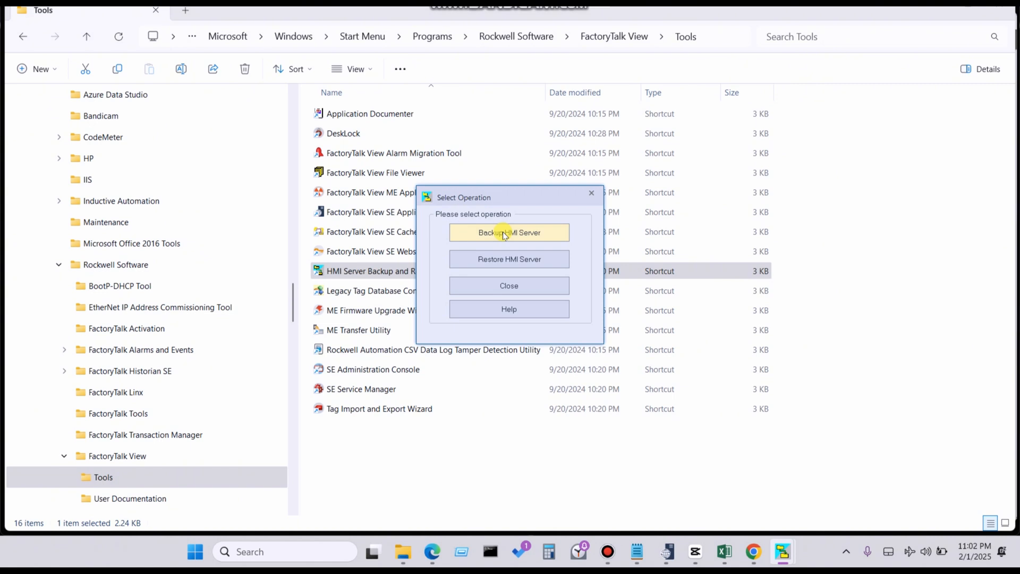
# - Start an HMI server backup with For _Youtube_Lerning_2.sed from the For _Youtube_Lerning_2 project folder as the source
pyautogui.click(504, 234)
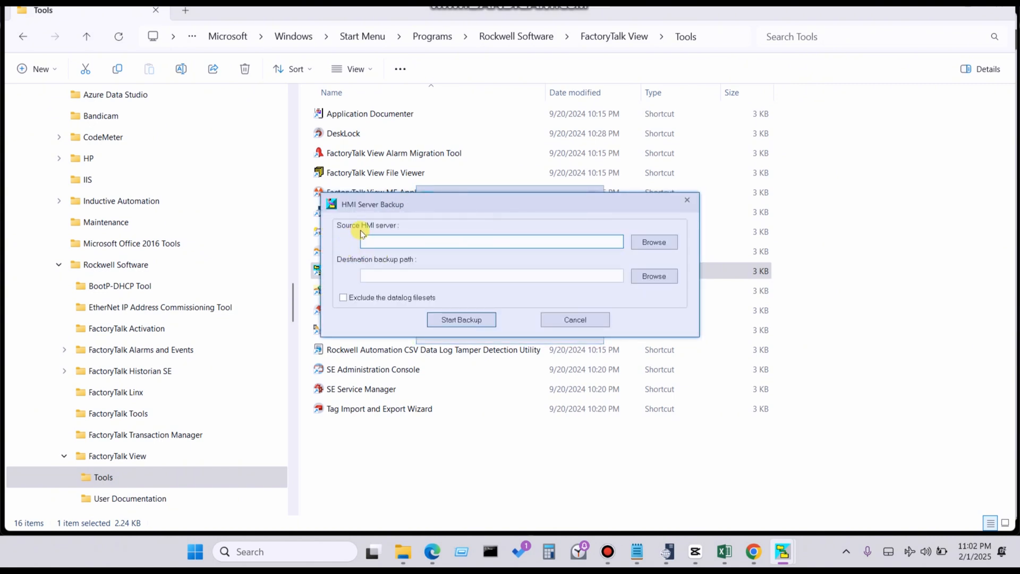
pyautogui.click(647, 244)
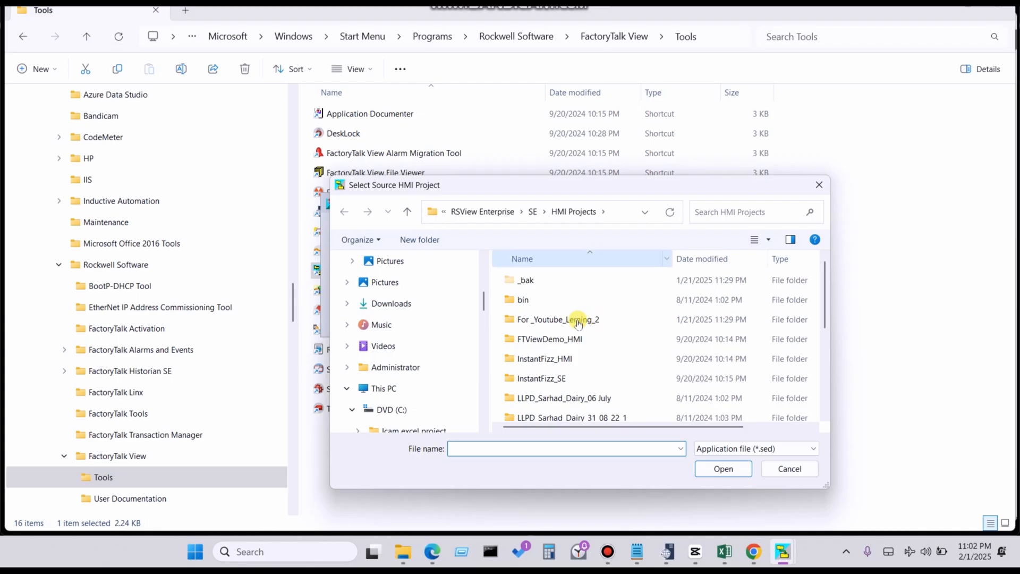
pyautogui.doubleClick(549, 321)
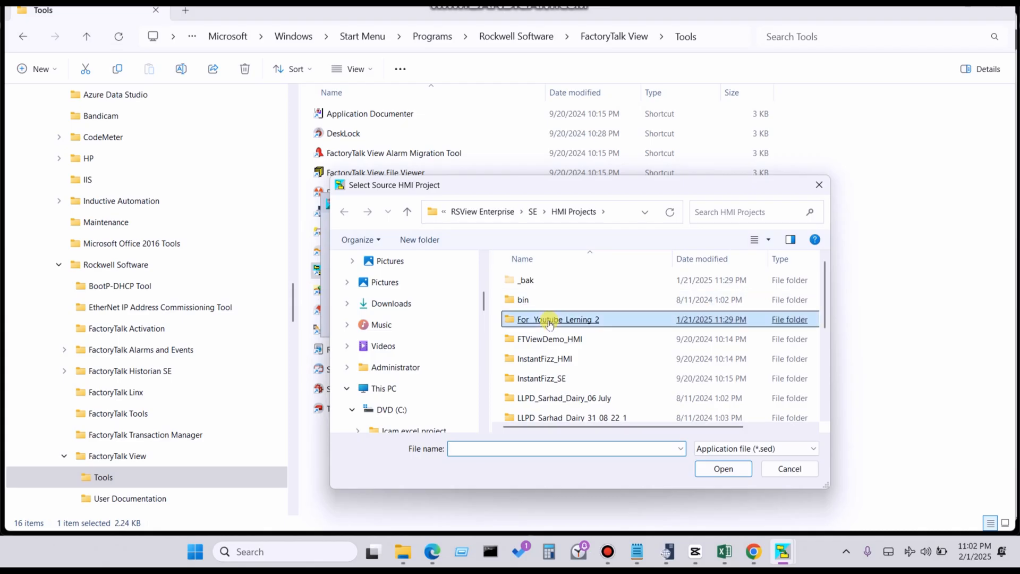
pyautogui.click(758, 301)
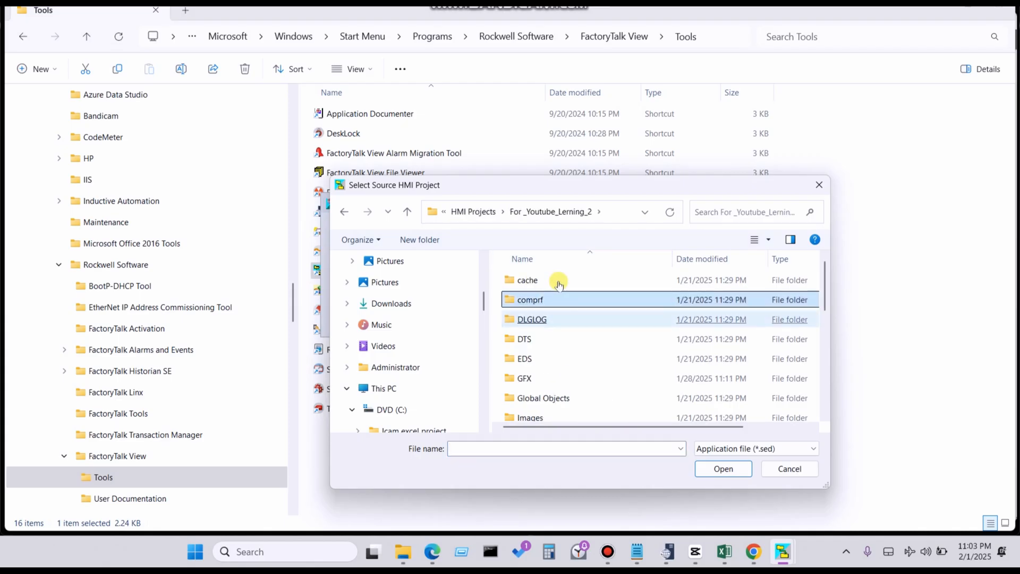
pyautogui.click(559, 286)
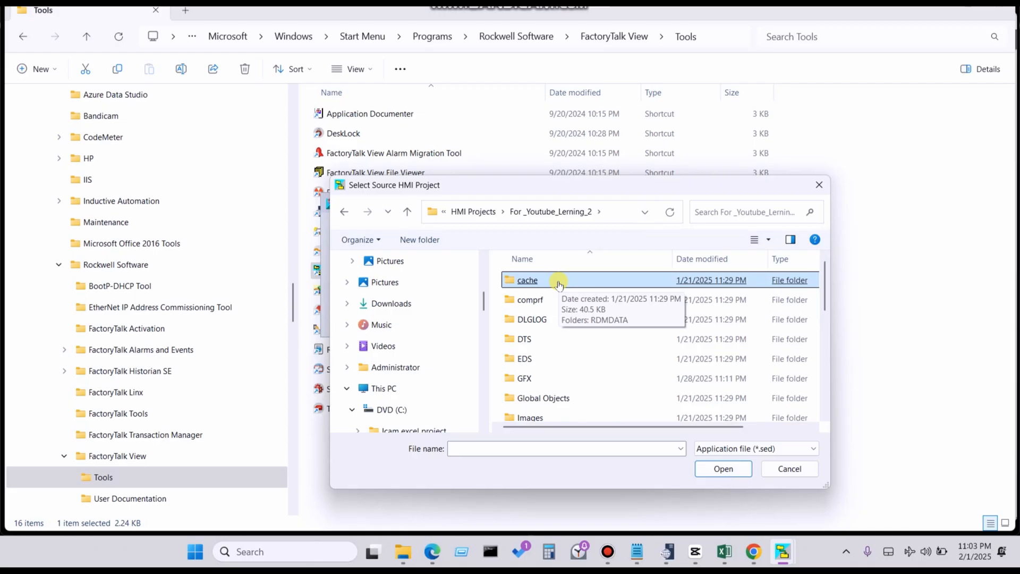
pyautogui.scroll(-5, 654, 320)
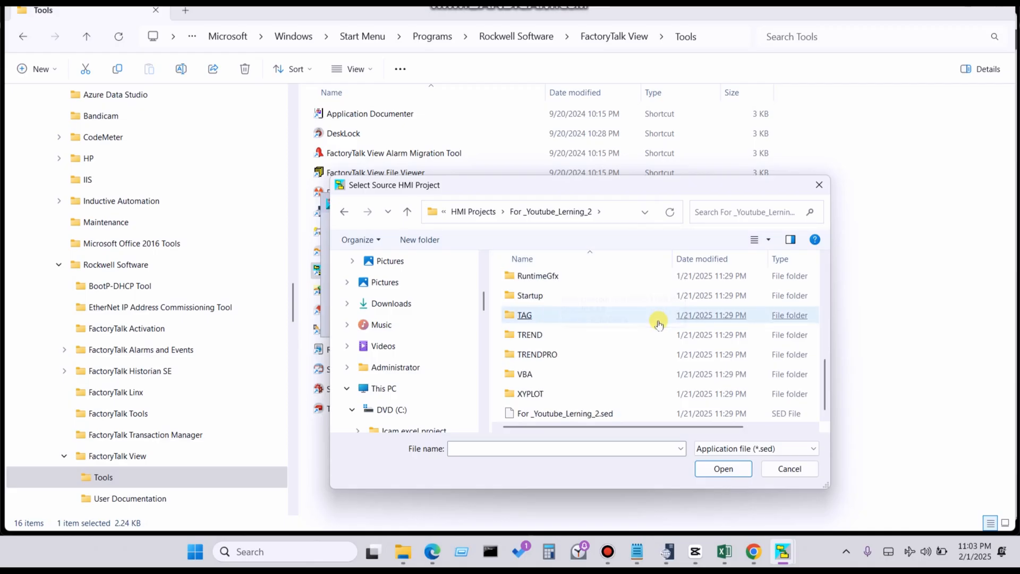
pyautogui.click(540, 415)
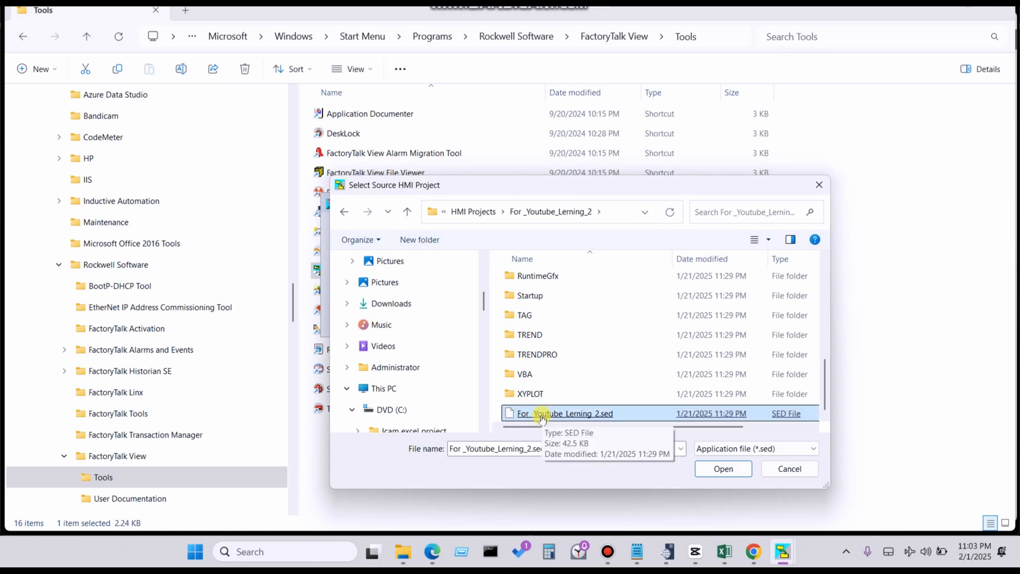
pyautogui.doubleClick(541, 419)
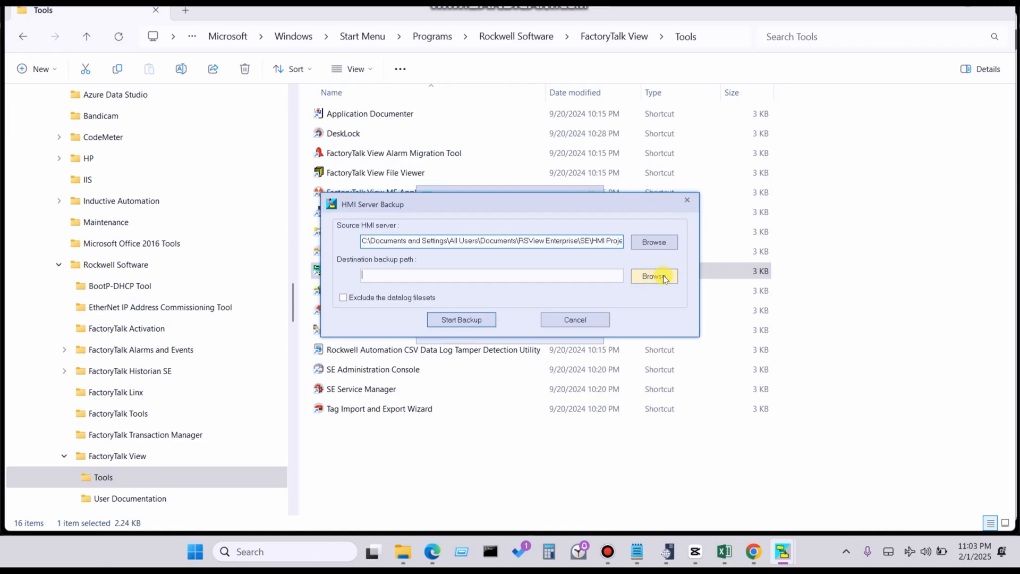
# - Set the destination backup path to the root of drive D:
pyautogui.click(663, 275)
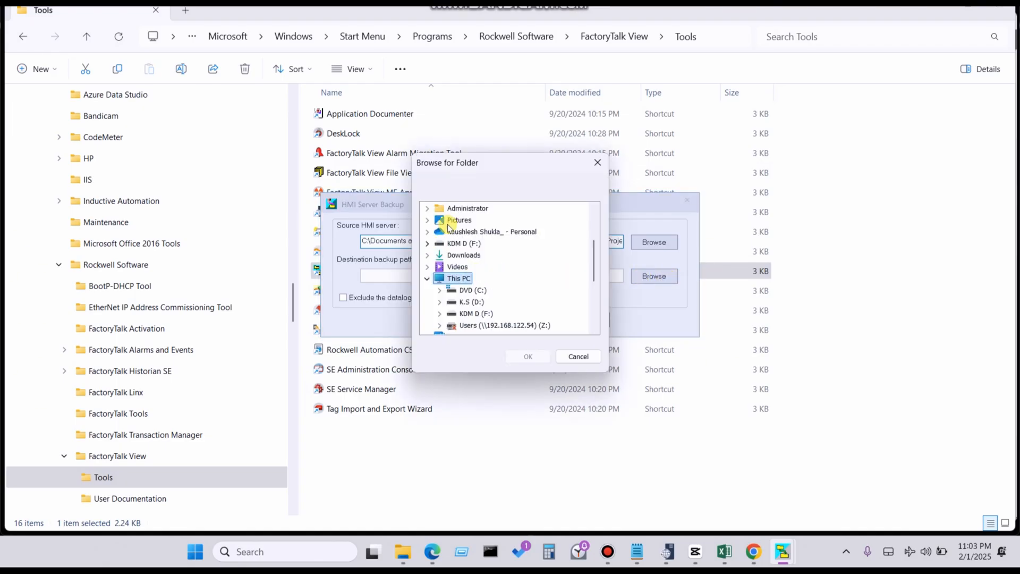
pyautogui.scroll(3, 453, 235)
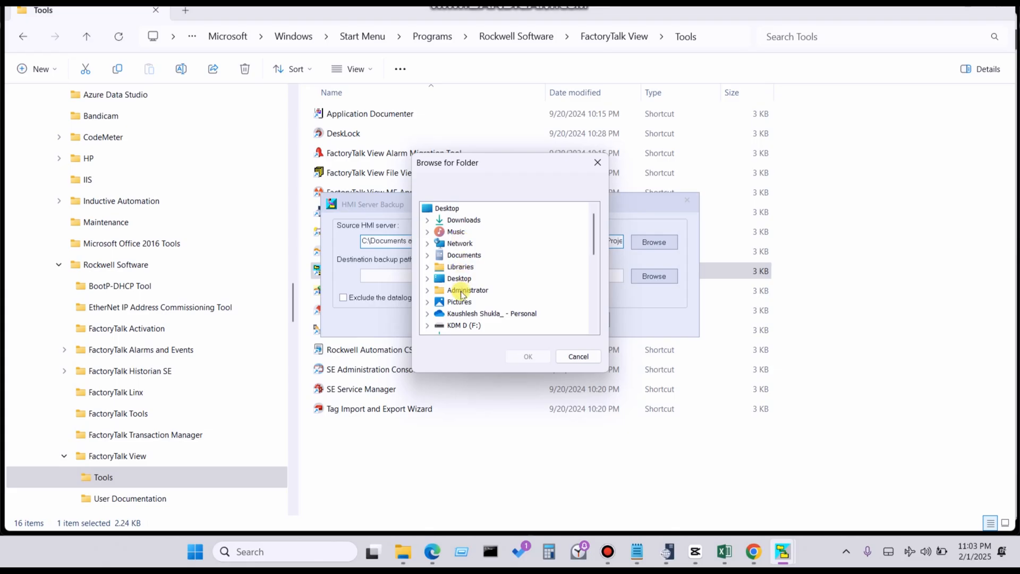
pyautogui.click(466, 326)
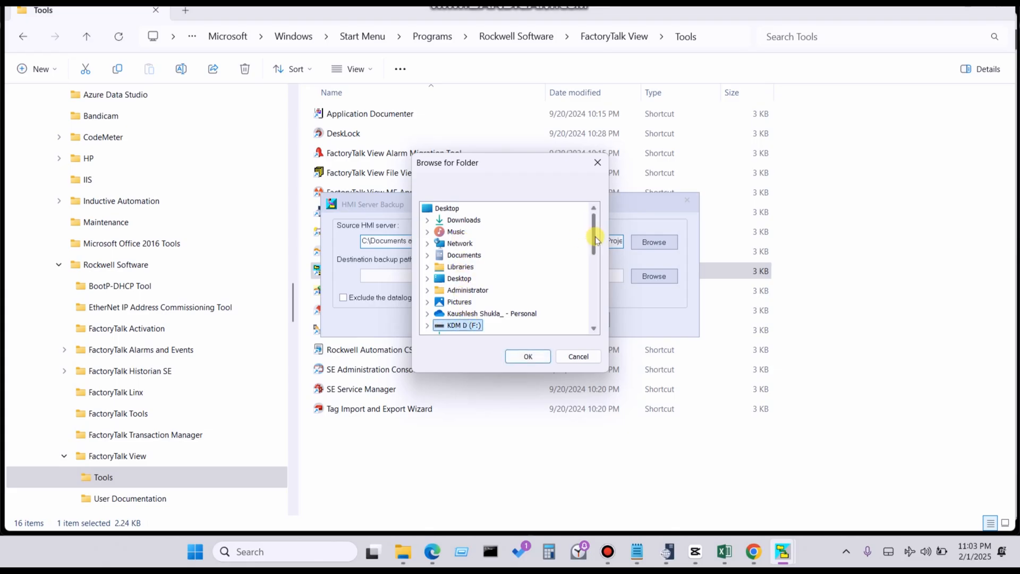
pyautogui.moveTo(592, 227); pyautogui.dragTo(596, 273)
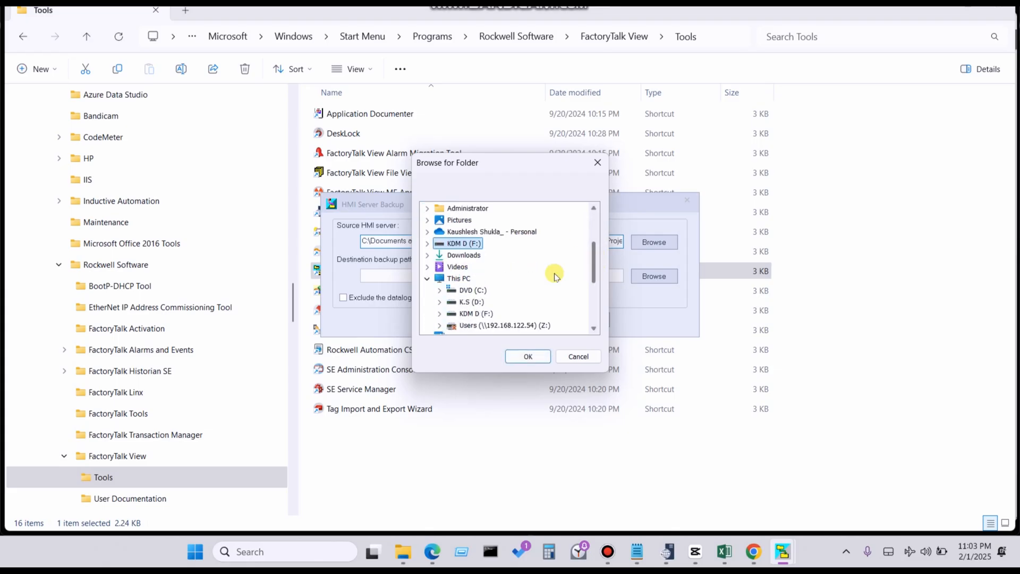
pyautogui.click(471, 302)
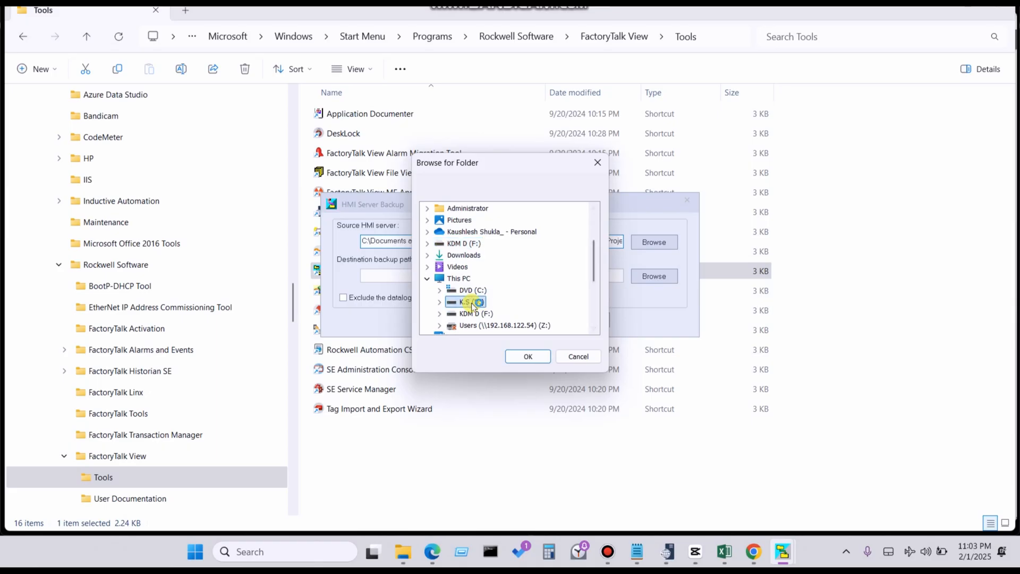
pyautogui.click(528, 356)
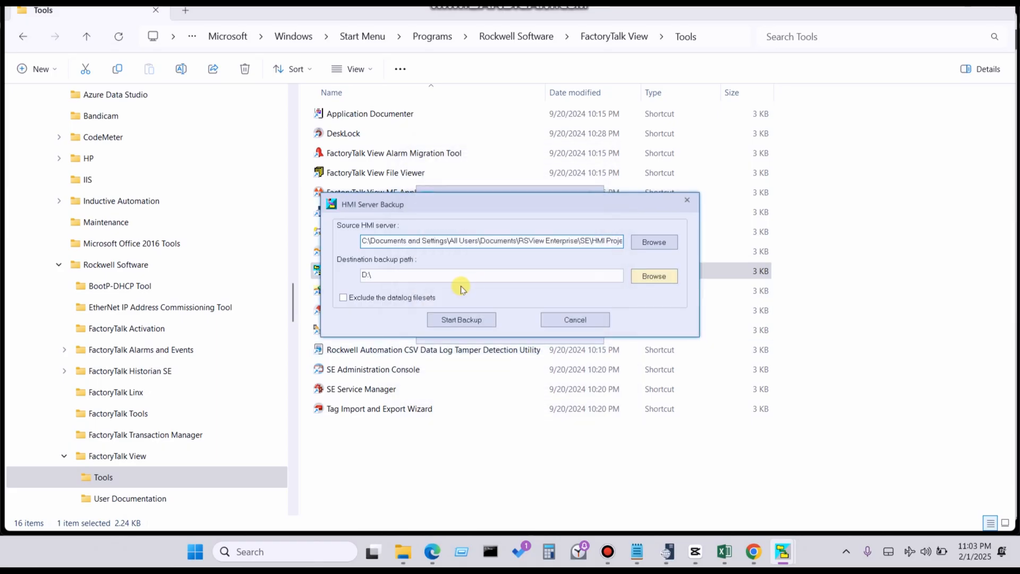
# - Run the HMI server backup and close the HMI Server Backup dialog
pyautogui.click(458, 319)
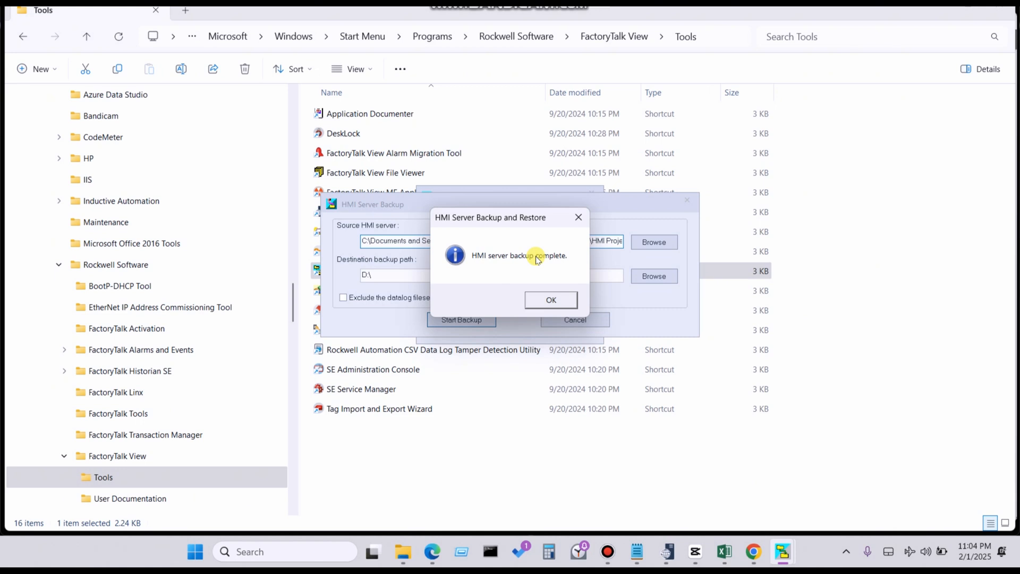
pyautogui.click(561, 298)
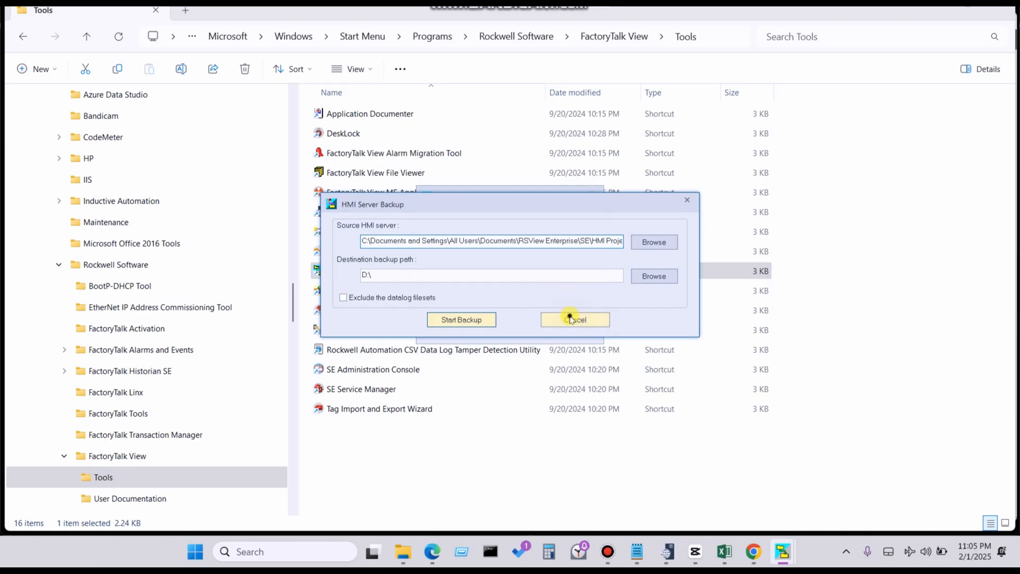
pyautogui.click(569, 318)
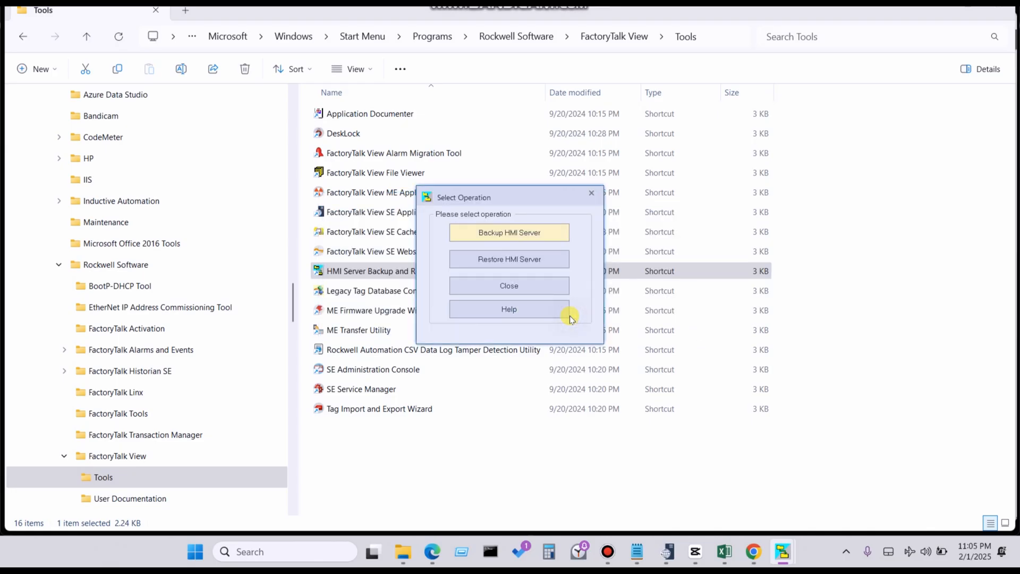
# - Start an HMI server restore with For _Youtube_Lerning_2.sed from D:\For _Youtube_Lerning_2 as the source
pyautogui.click(501, 260)
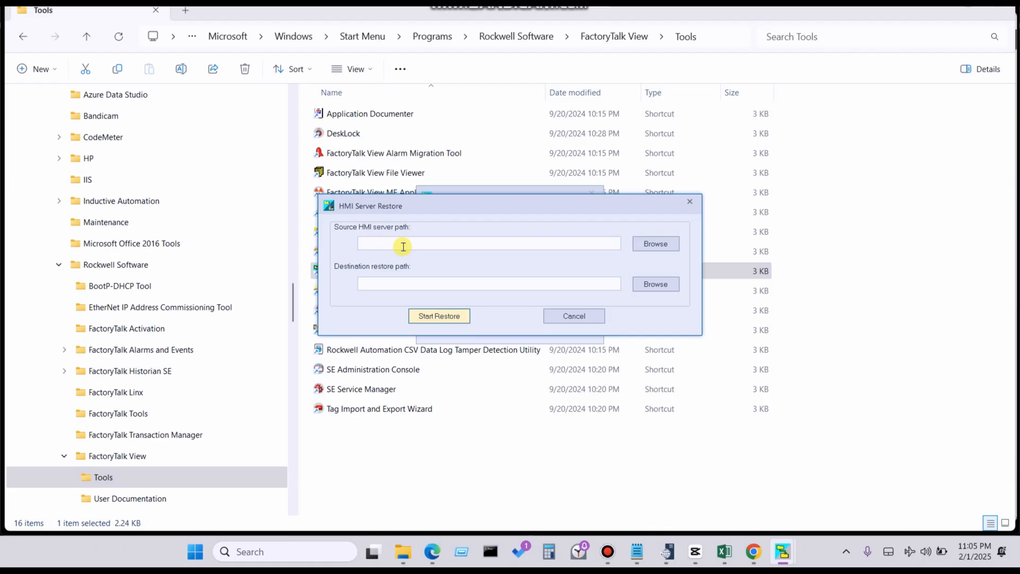
pyautogui.click(640, 247)
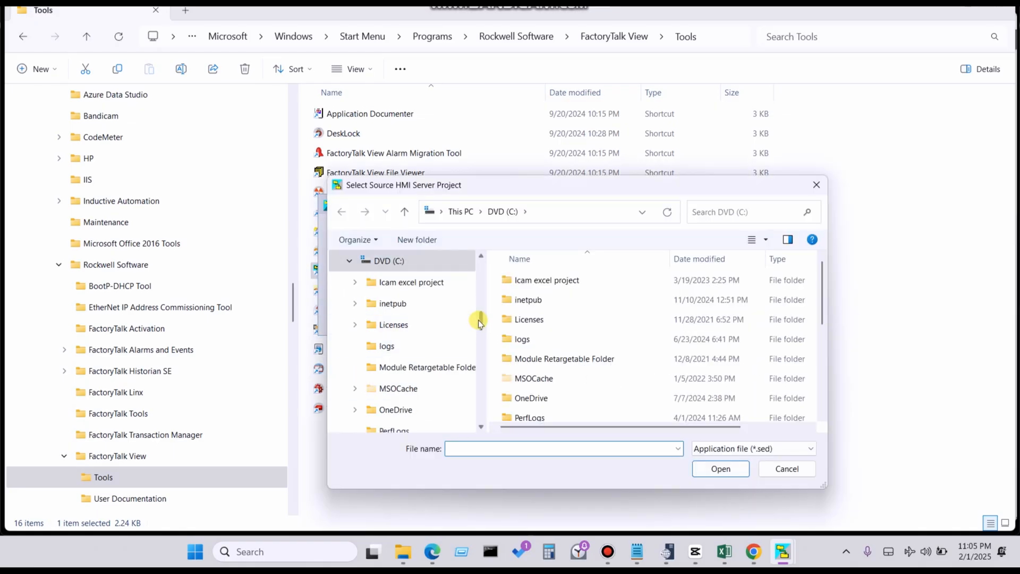
pyautogui.scroll(-3, 479, 370)
pyautogui.scroll(-3, 479, 370)
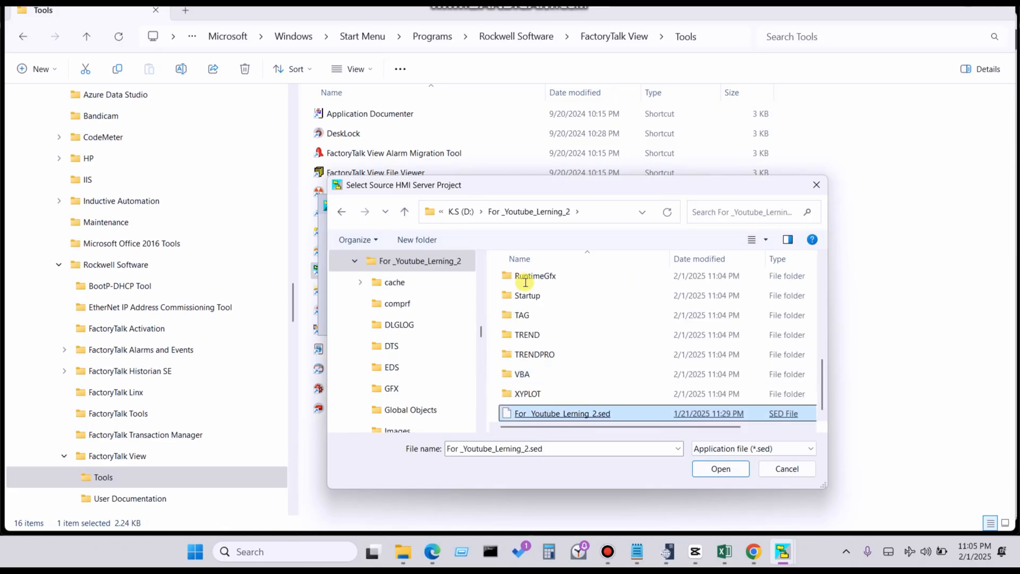
pyautogui.press('Return')
pyautogui.click(525, 282)
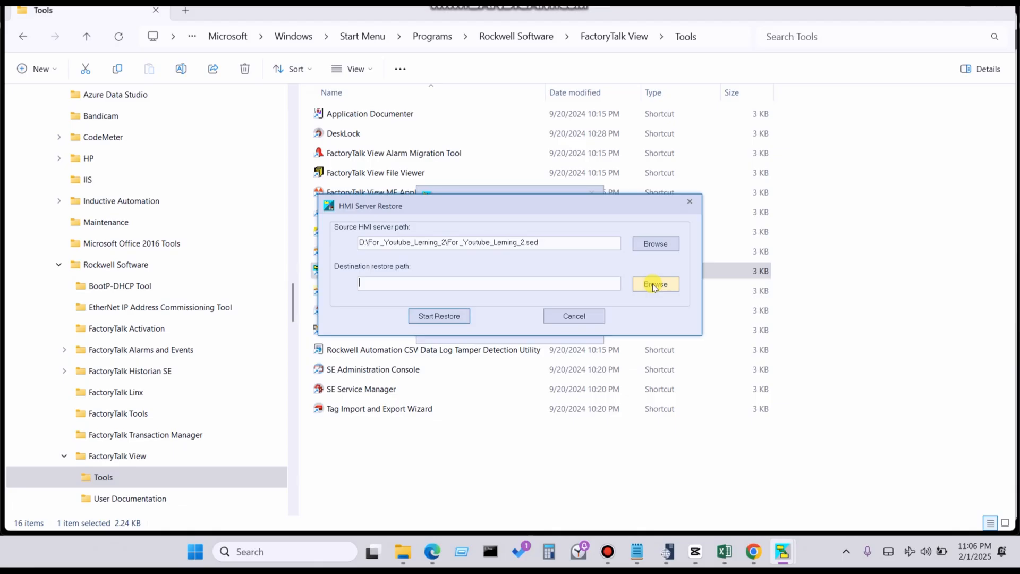
# - Try to restore the HMI server to the RSView Enterprise\SE\HMI Projects folder on drive C:
pyautogui.click(654, 284)
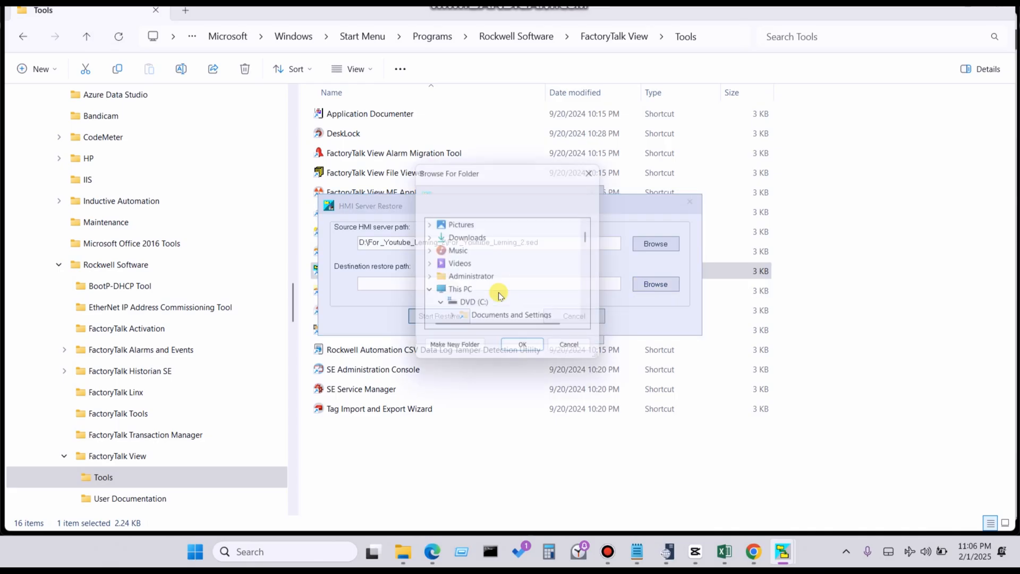
pyautogui.doubleClick(550, 254)
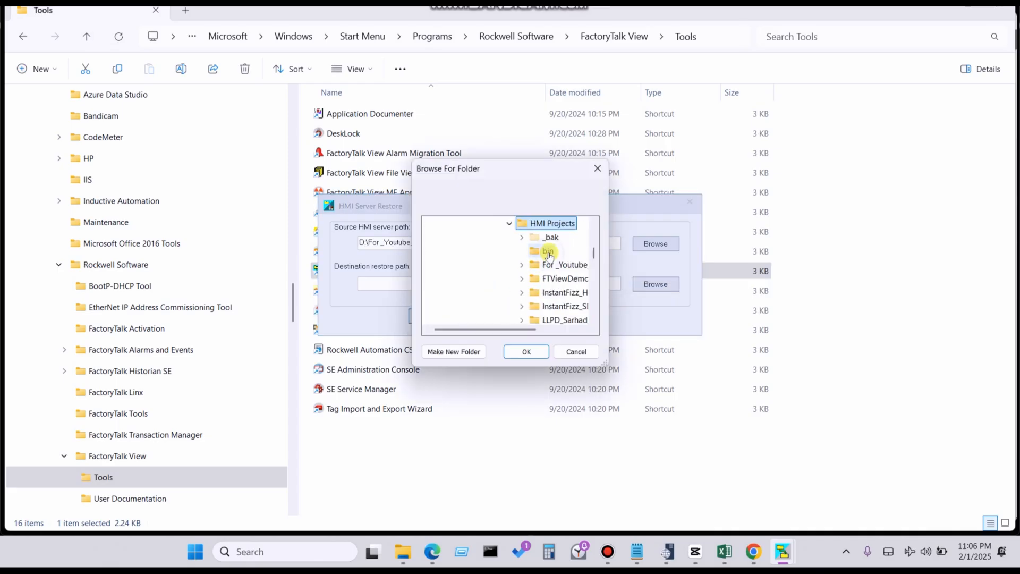
pyautogui.click(527, 352)
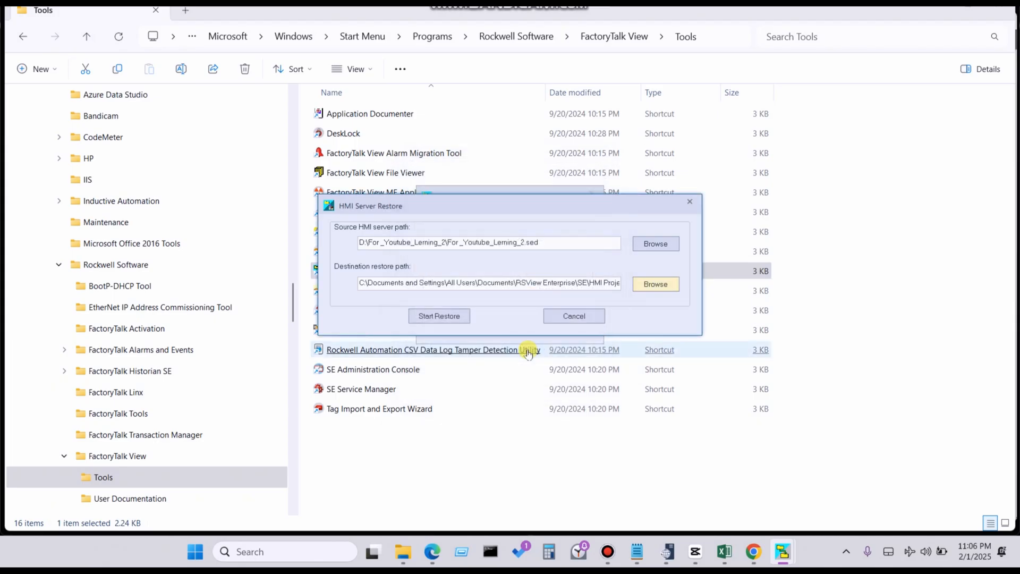
pyautogui.click(454, 317)
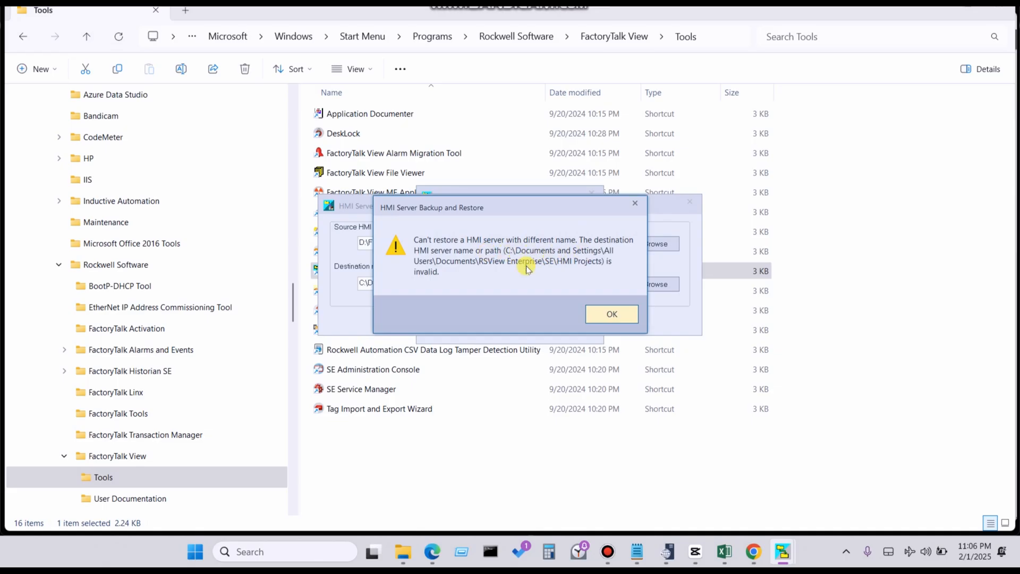
pyautogui.click(603, 314)
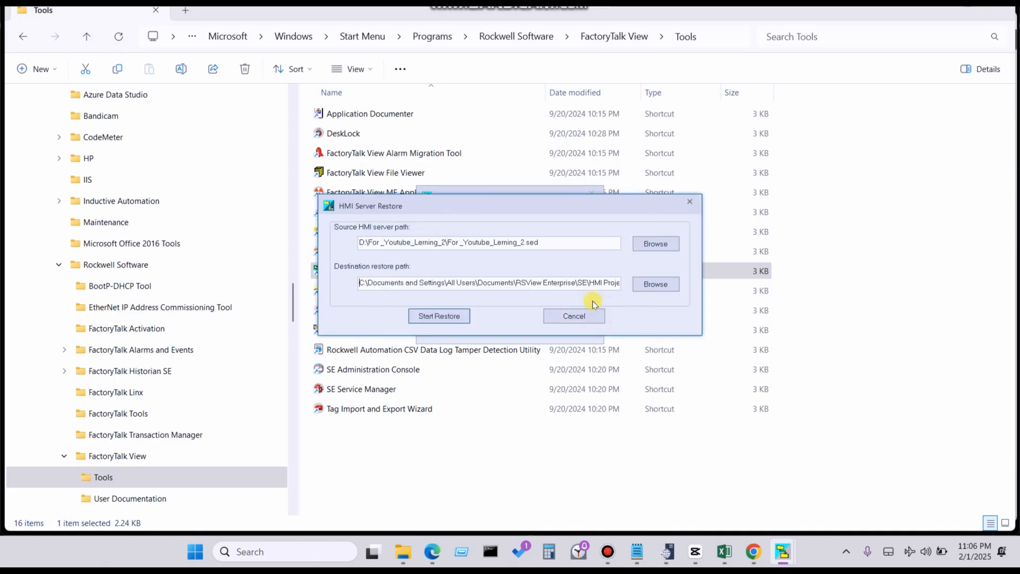
# - Set the destination restore path to the For _Youtube_Lerning_2 folder on drive D:
pyautogui.click(648, 288)
pyautogui.click(638, 285)
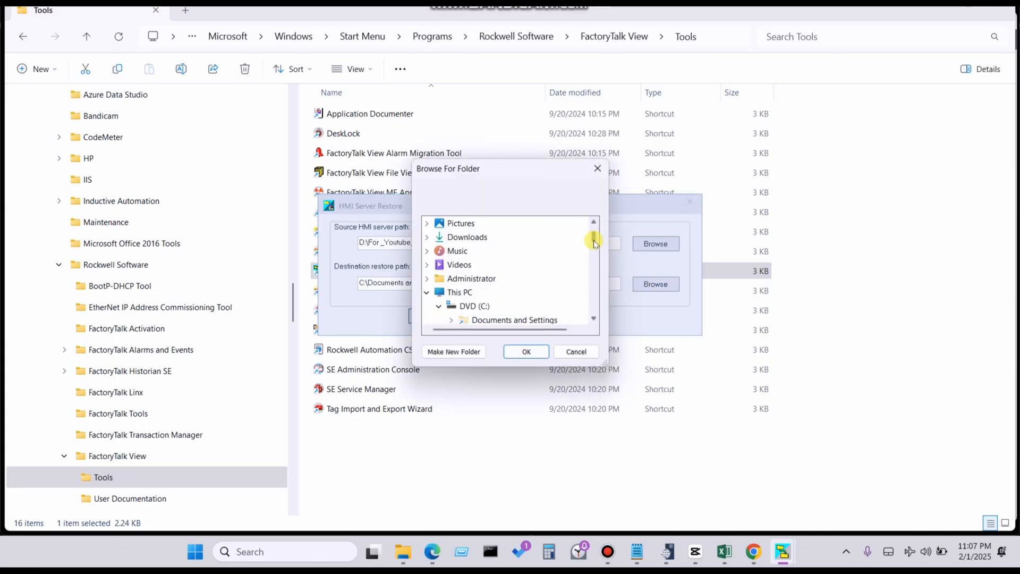
pyautogui.scroll(-1, 595, 240)
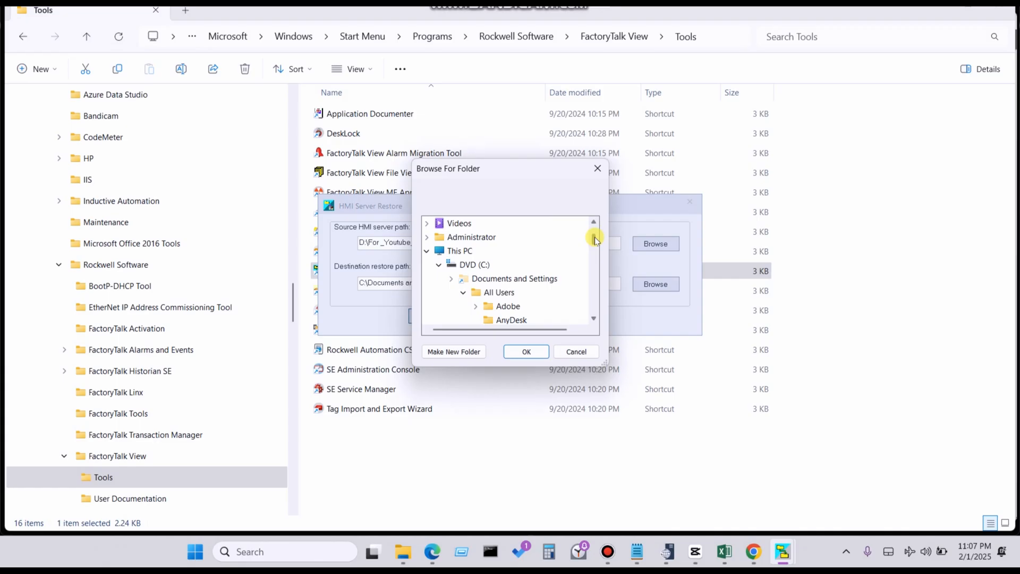
pyautogui.moveTo(594, 240); pyautogui.dragTo(594, 242)
pyautogui.click(452, 250)
pyautogui.press('Return')
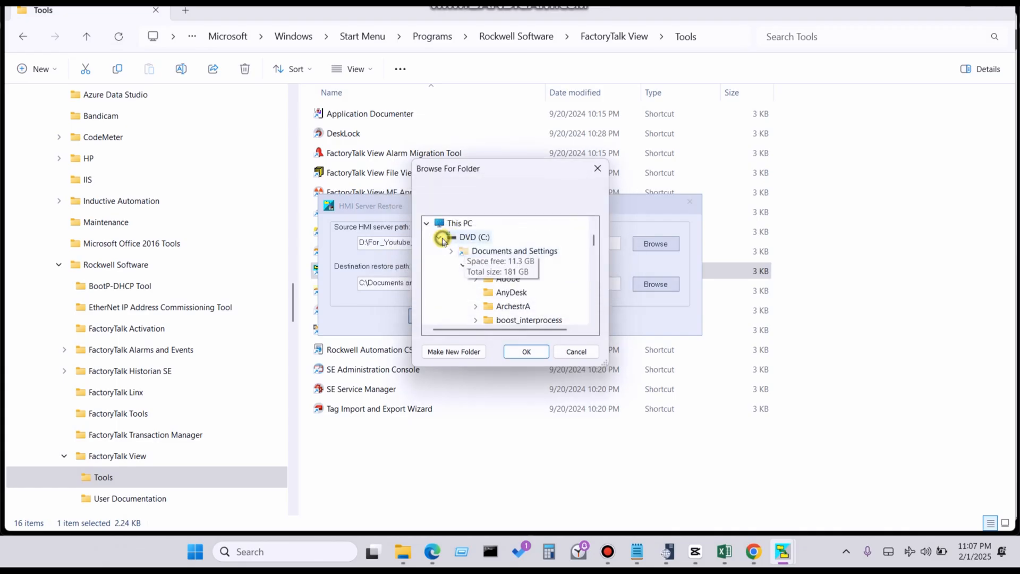
pyautogui.click(441, 238)
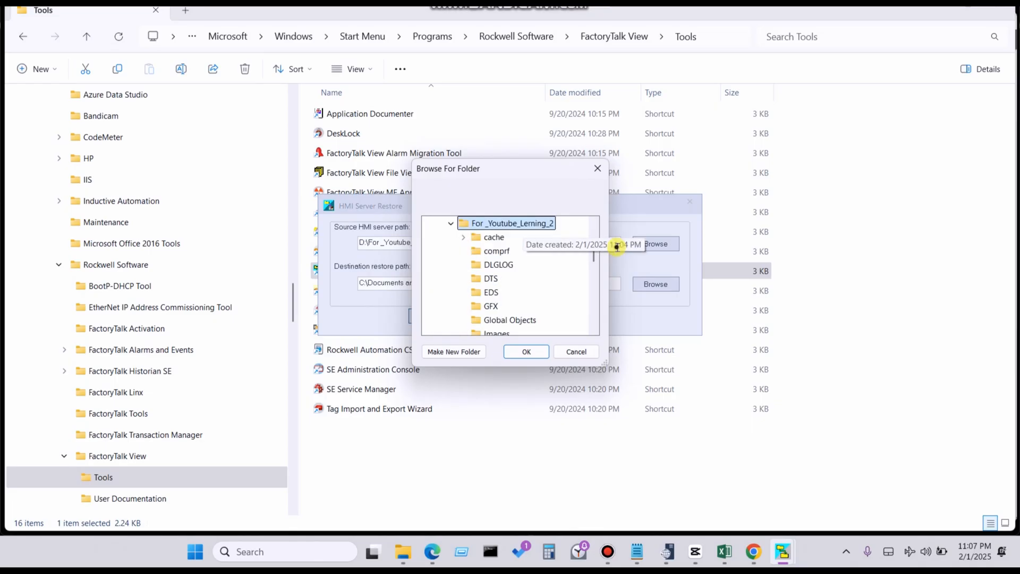
pyautogui.press('Return')
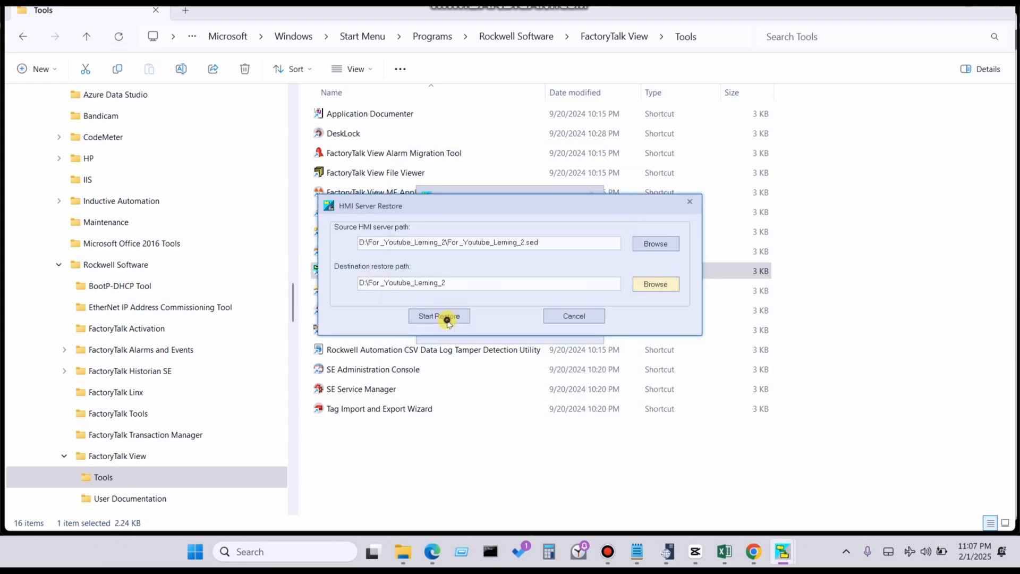
# - Run the HMI server restore, overwriting the existing HMI server in the destination folder
pyautogui.click(448, 318)
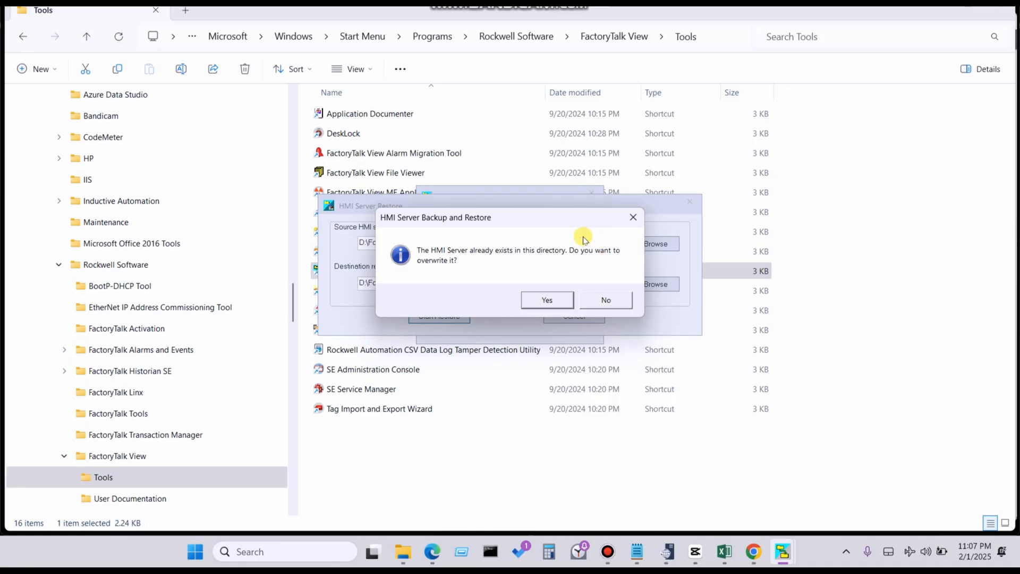
pyautogui.click(550, 299)
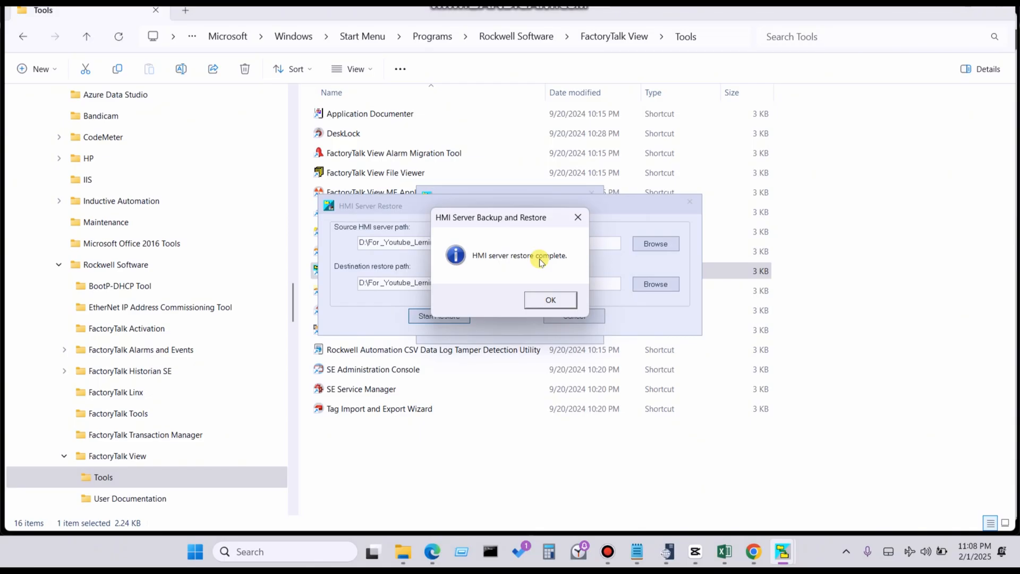
pyautogui.click(551, 298)
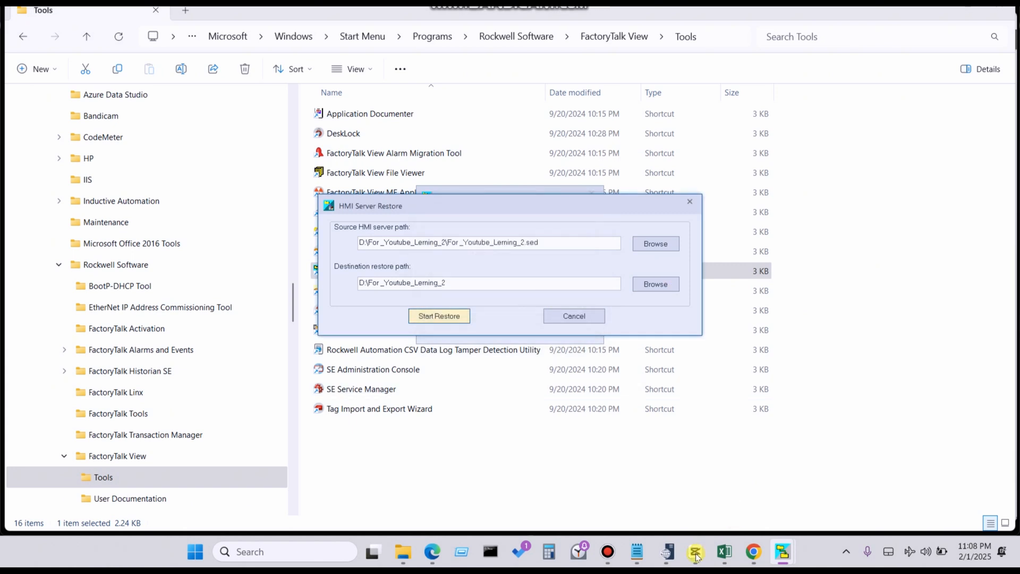
pyautogui.click(607, 551)
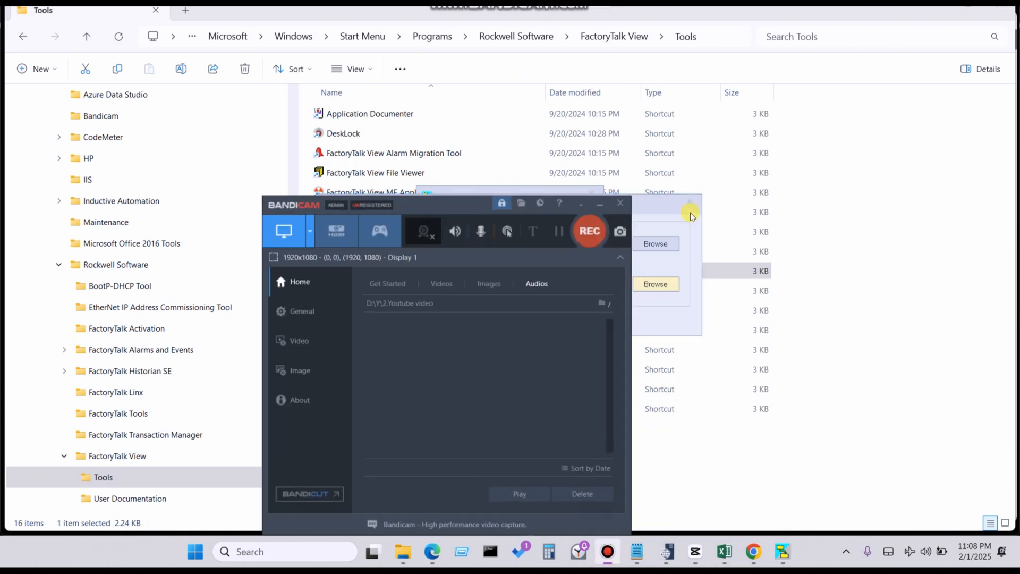